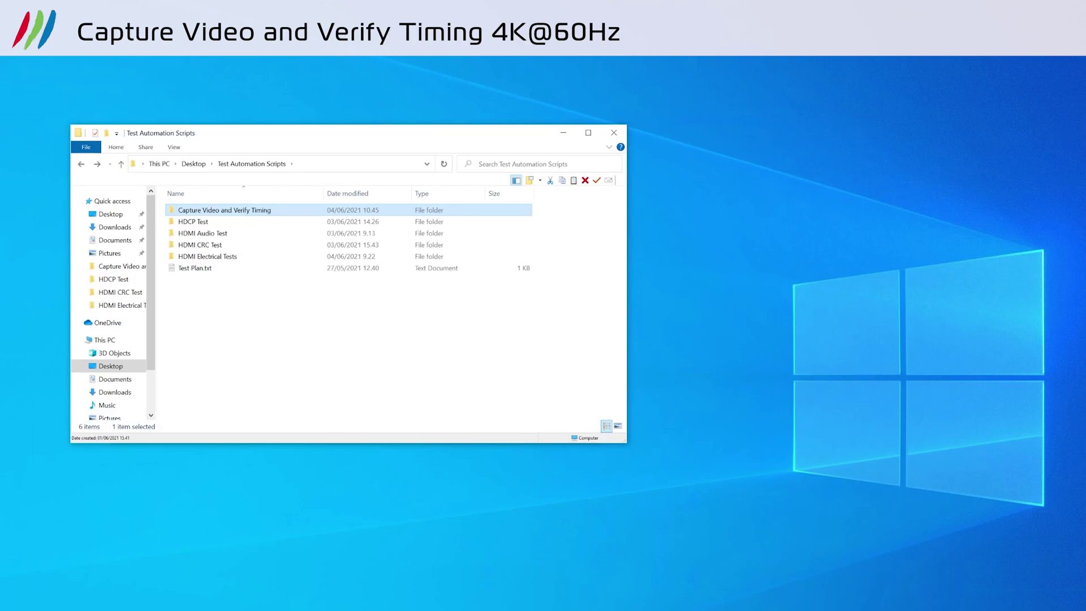
Step: Open VerifyTiming.txt from the Capture Video and Verify Timing folder in Notepad
click(301, 212)
double_click(300, 212)
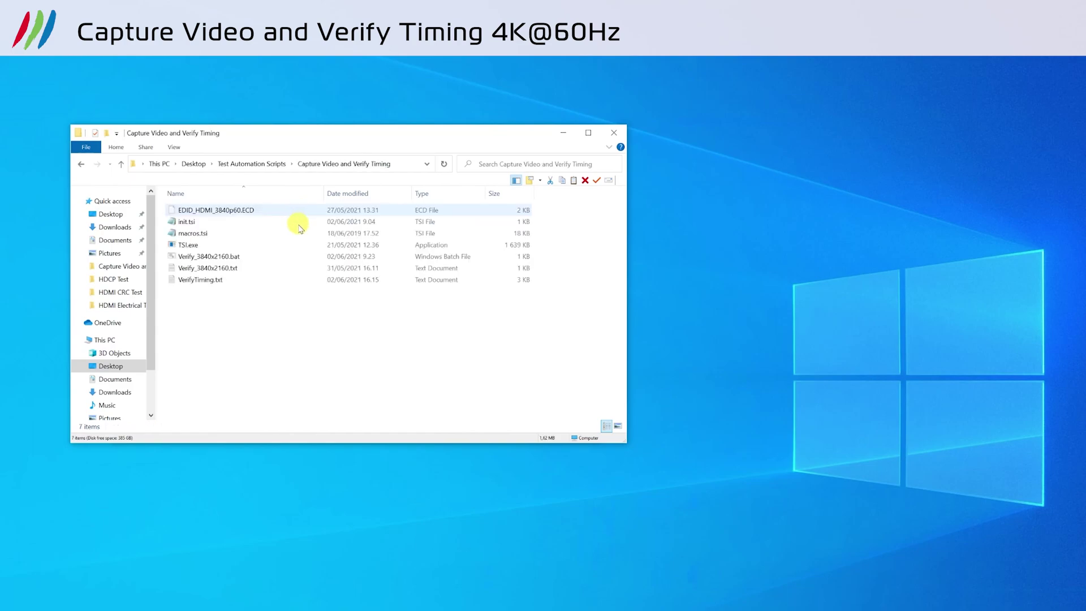
double_click(287, 281)
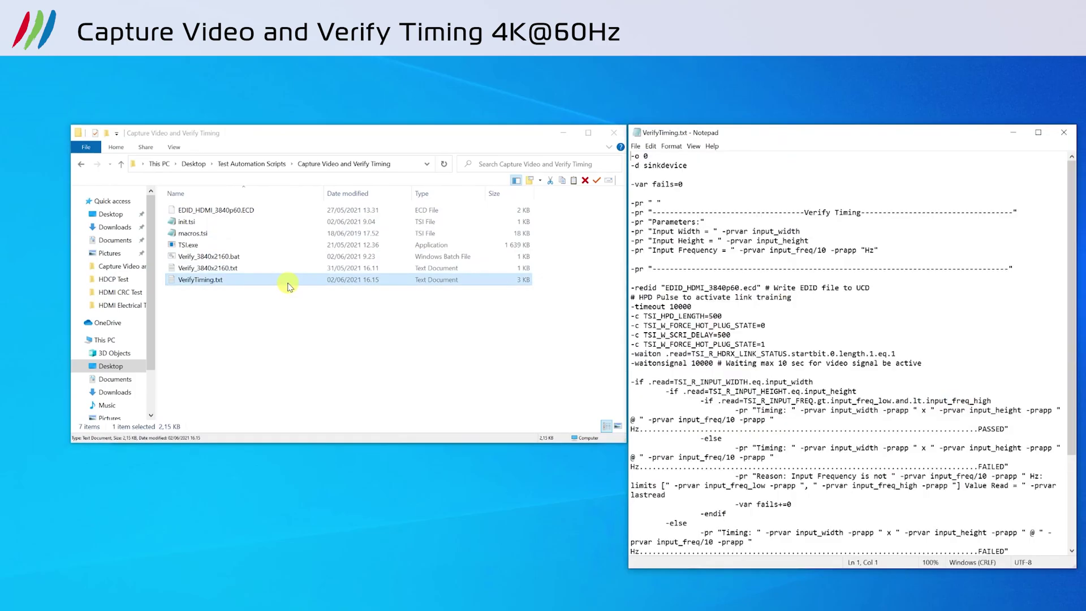
click(881, 286)
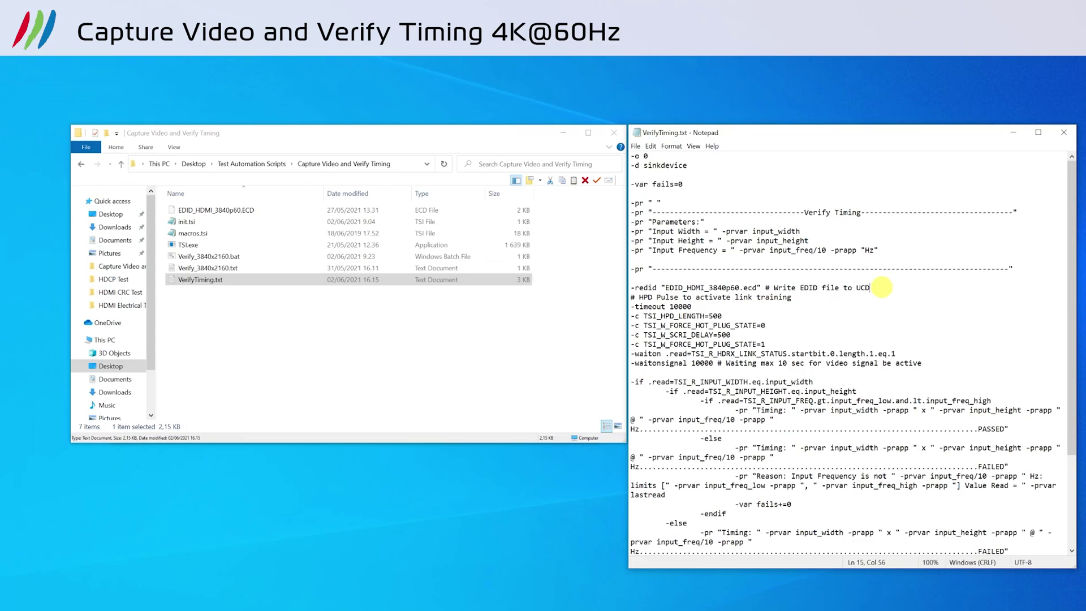
click(873, 300)
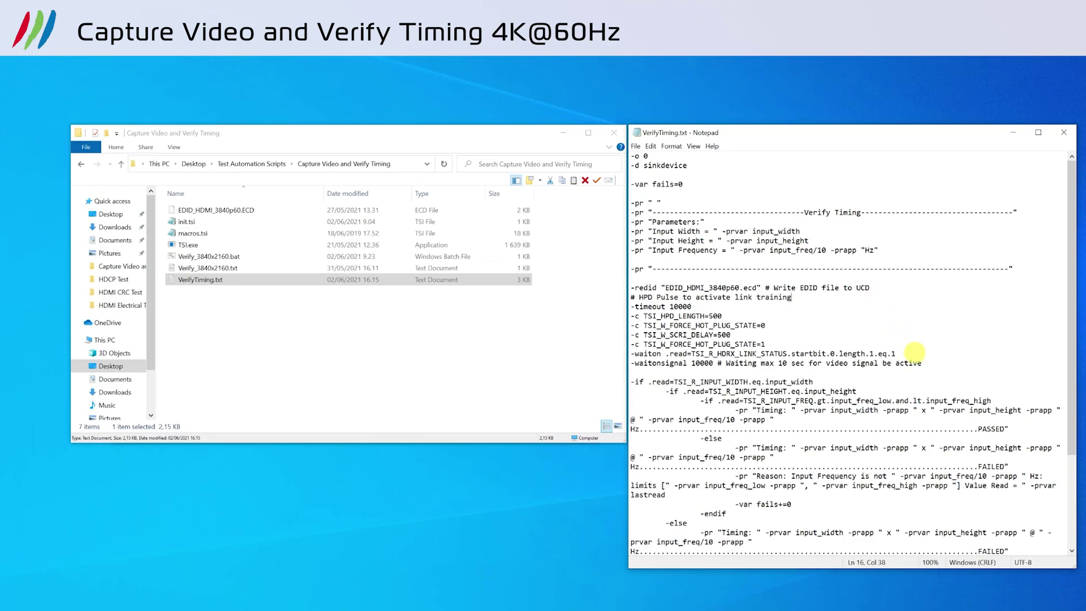
click(921, 363)
click(266, 211)
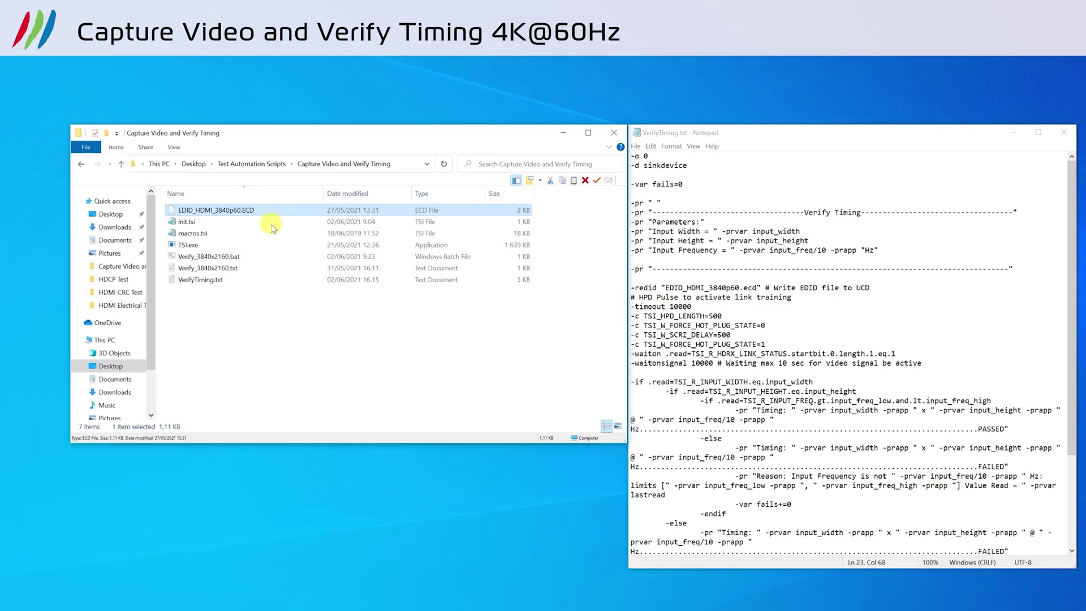
Step: Run Verify_3840x2160.bat for the 3840x2160 @ 60 Hz timing check, then close the console
click(269, 265)
double_click(269, 259)
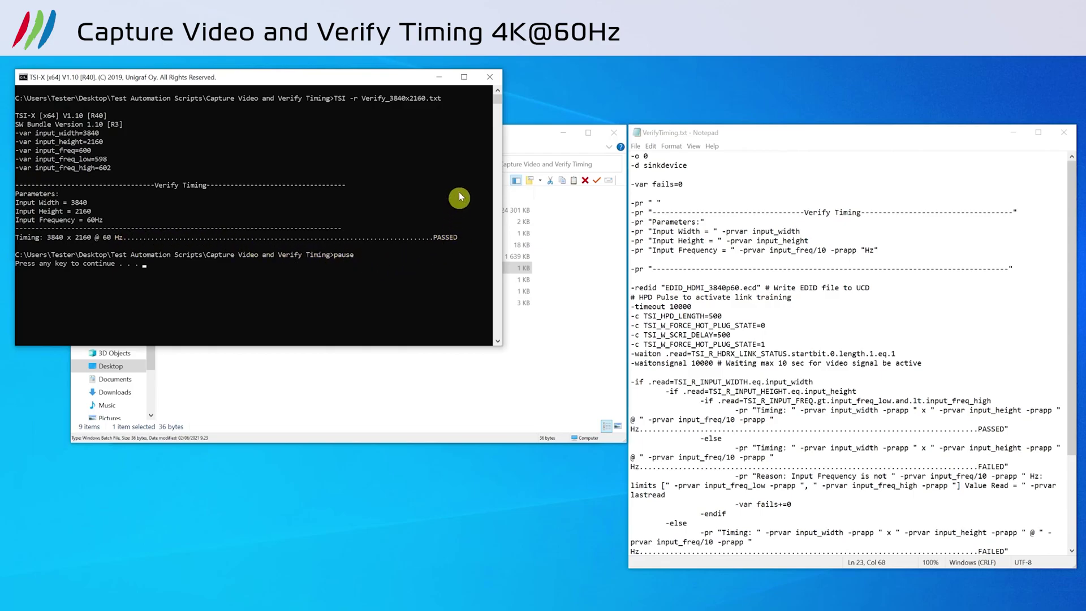
click(489, 77)
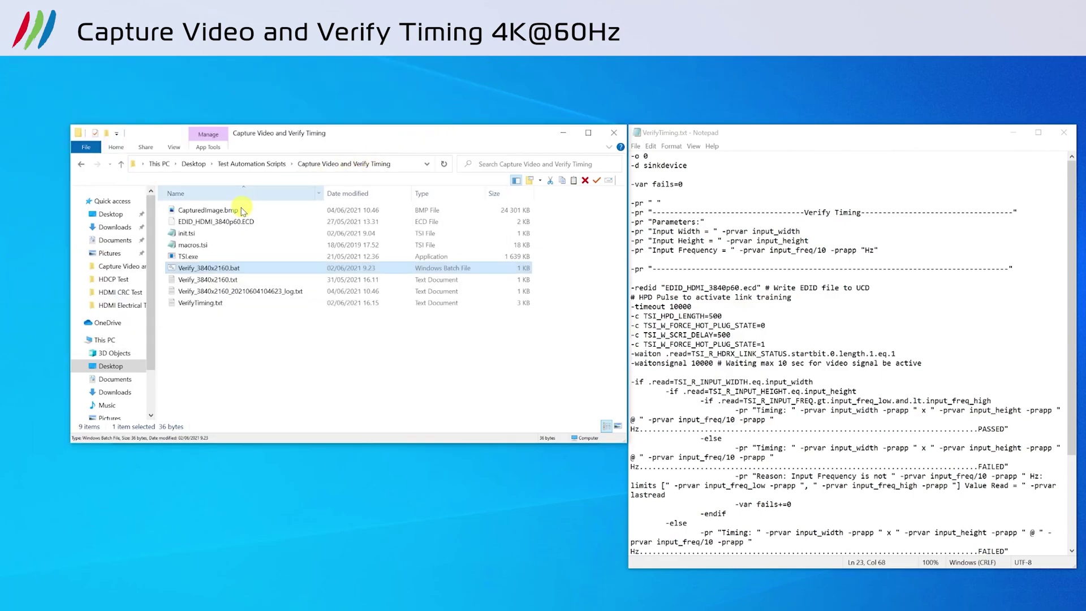
Step: Review CapturedImage.bmp's colour bars and the _log.txt showing the PASSED result
double_click(238, 210)
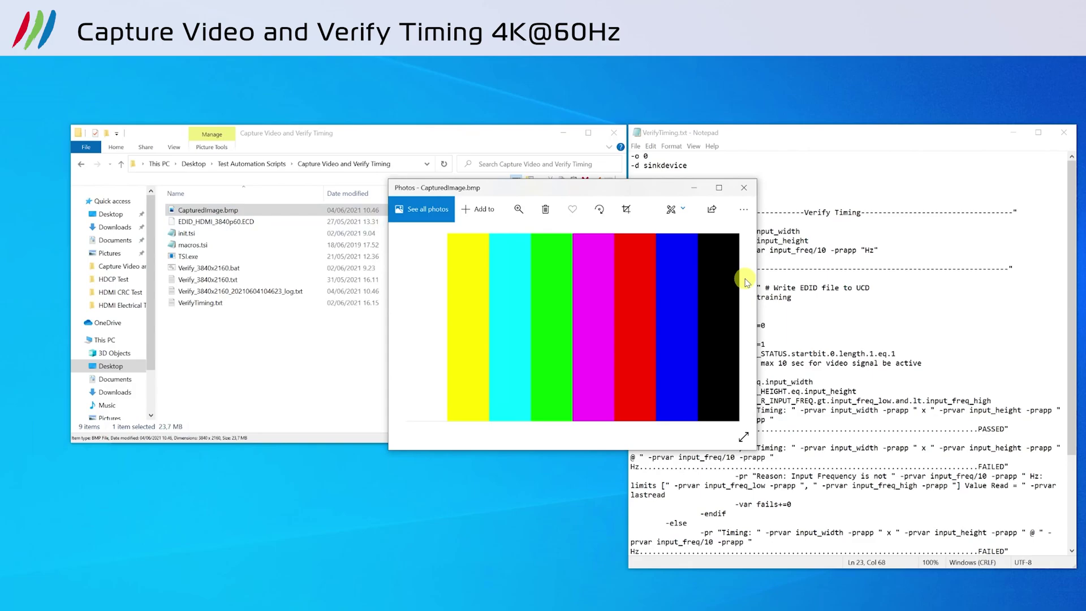
click(744, 188)
double_click(325, 292)
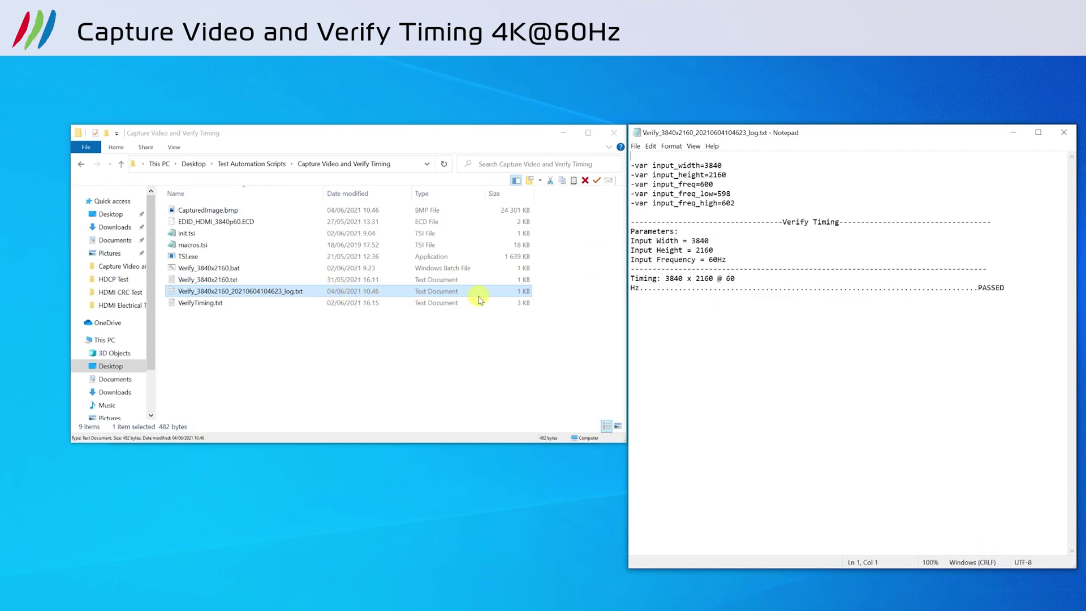
click(1010, 289)
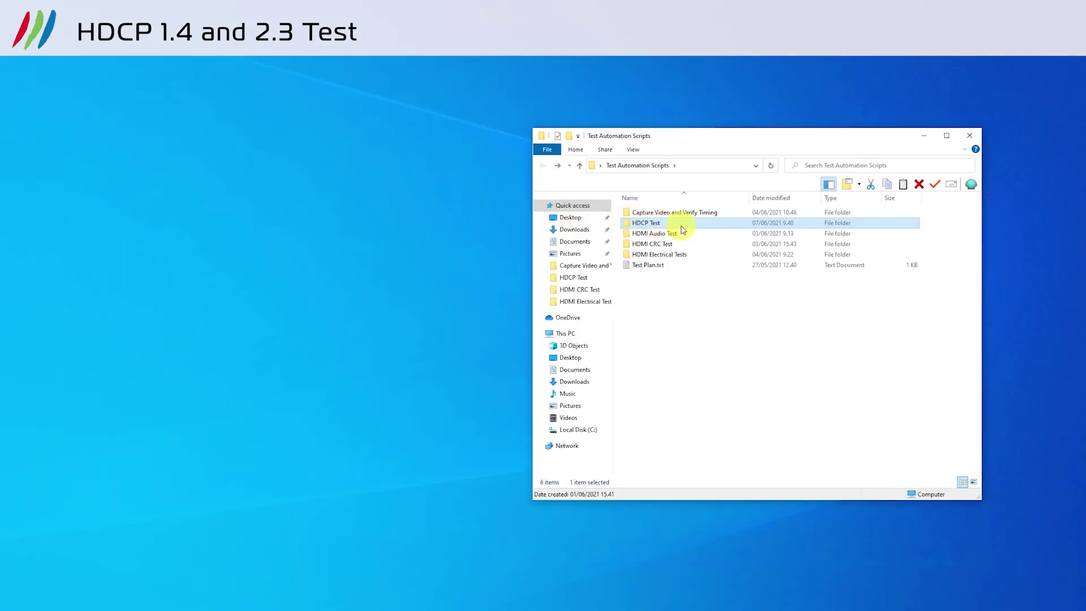
Step: Run the VerifyHDCP1.4 Sink and VerifyHDCP2.3 Sink scripts, then open the HDCP2 log
double_click(681, 227)
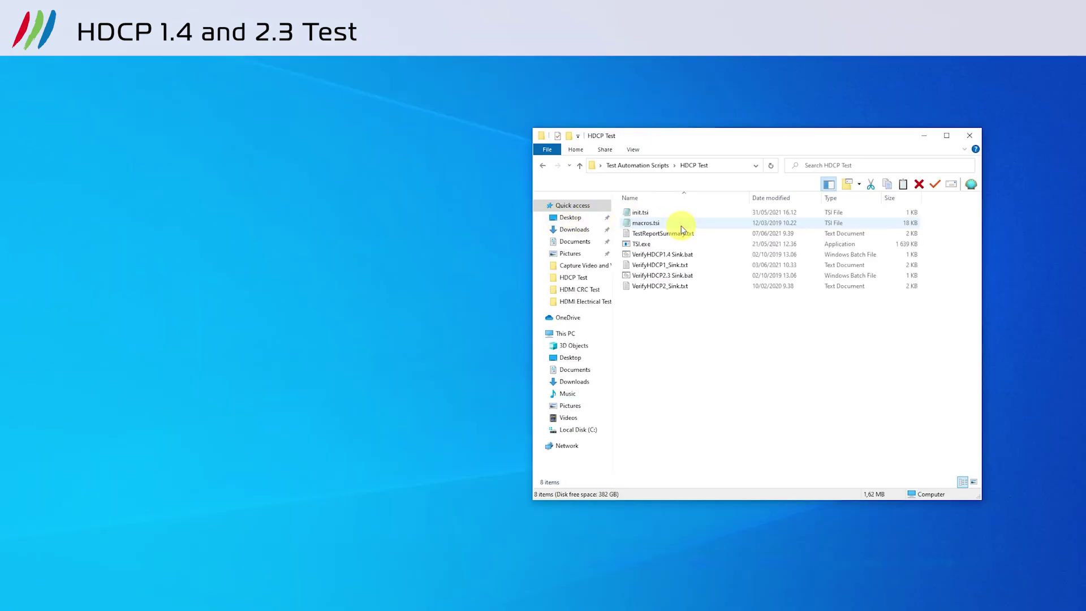
double_click(711, 257)
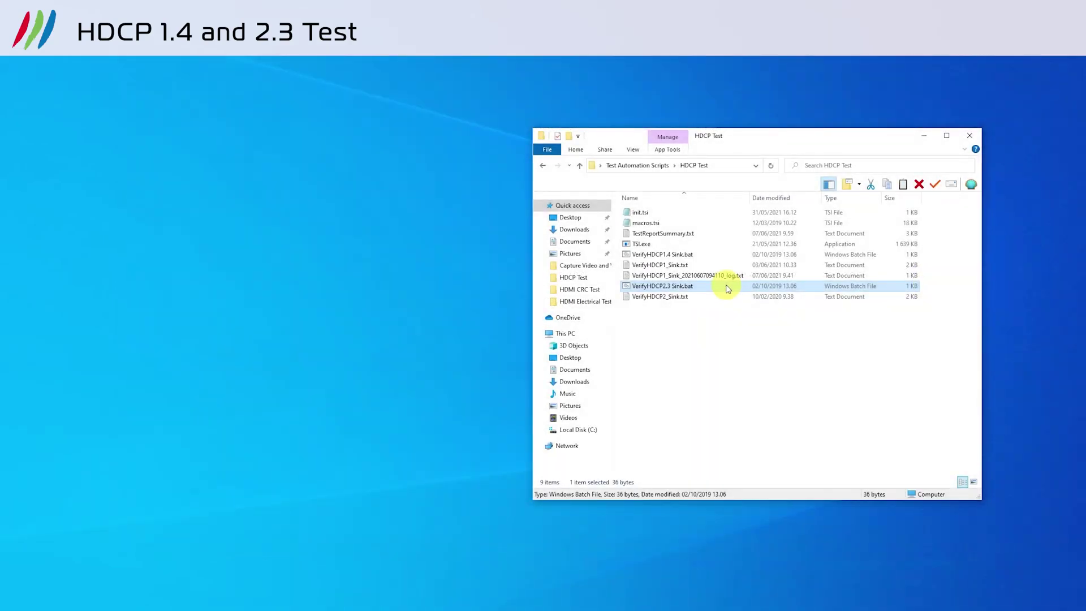
double_click(728, 289)
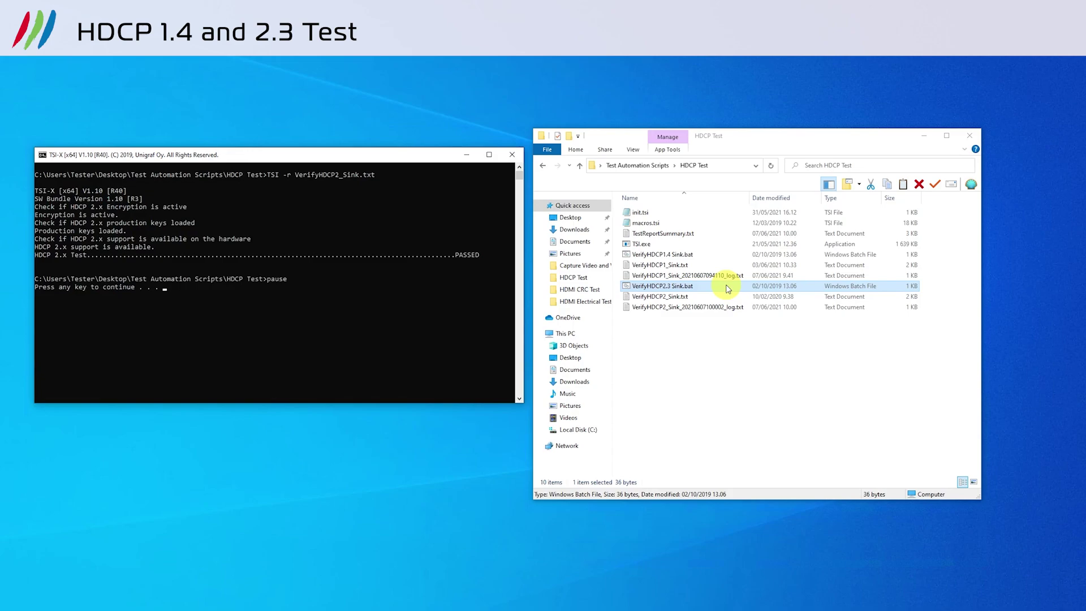
click(729, 307)
double_click(729, 307)
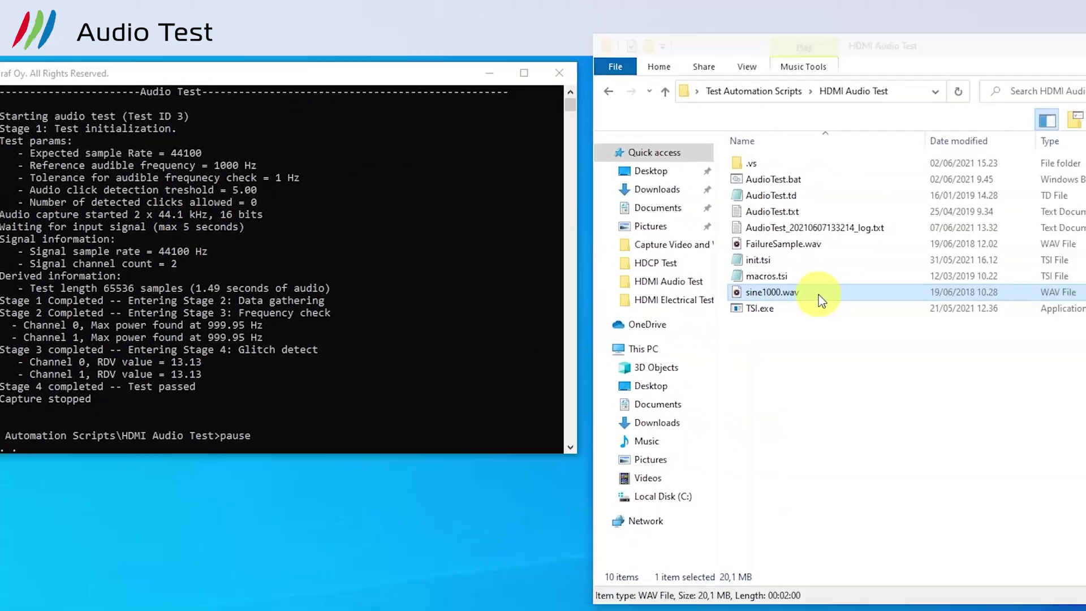
Step: Run AudioTest.bat and confirm Audio Test PASSED at about 1000 Hz on both channels
click(632, 277)
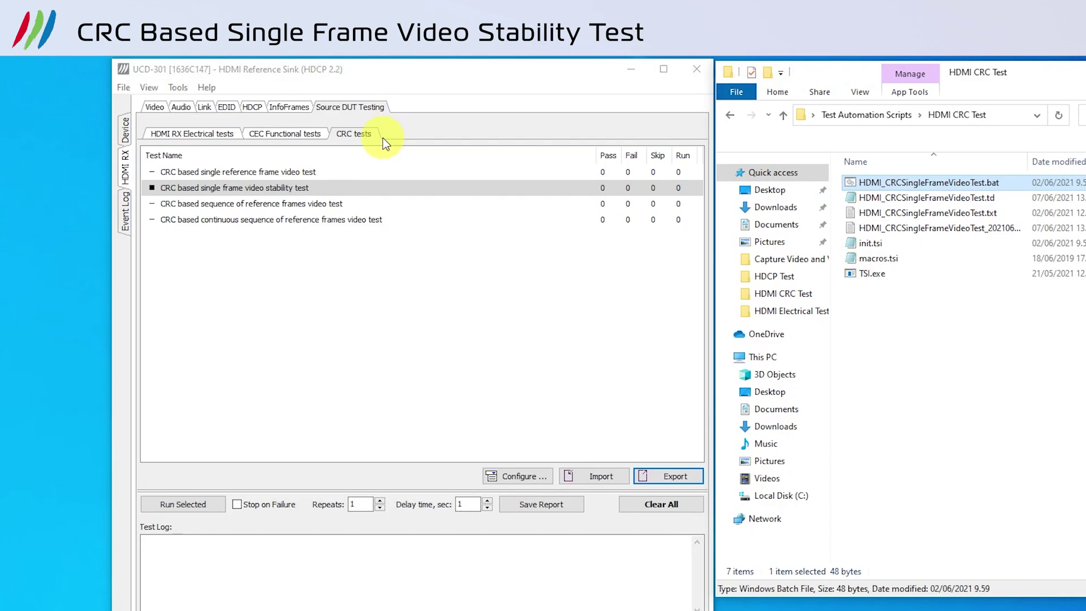
Step: Select the CRC single frame video stability test and import HDMI_CRCSingleFrameVideoTest.td into it
click(365, 187)
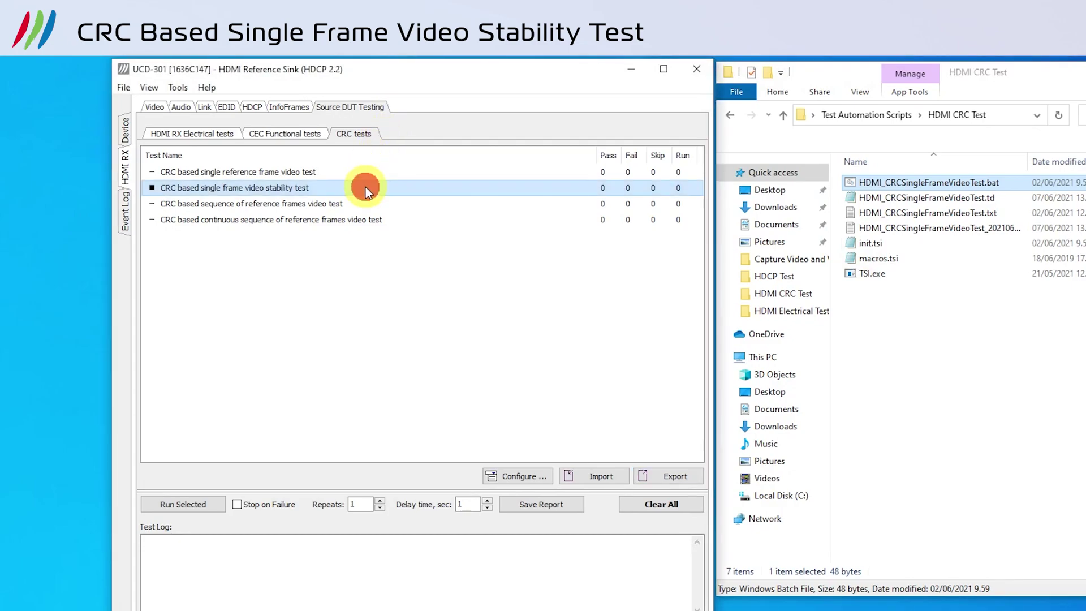
click(607, 485)
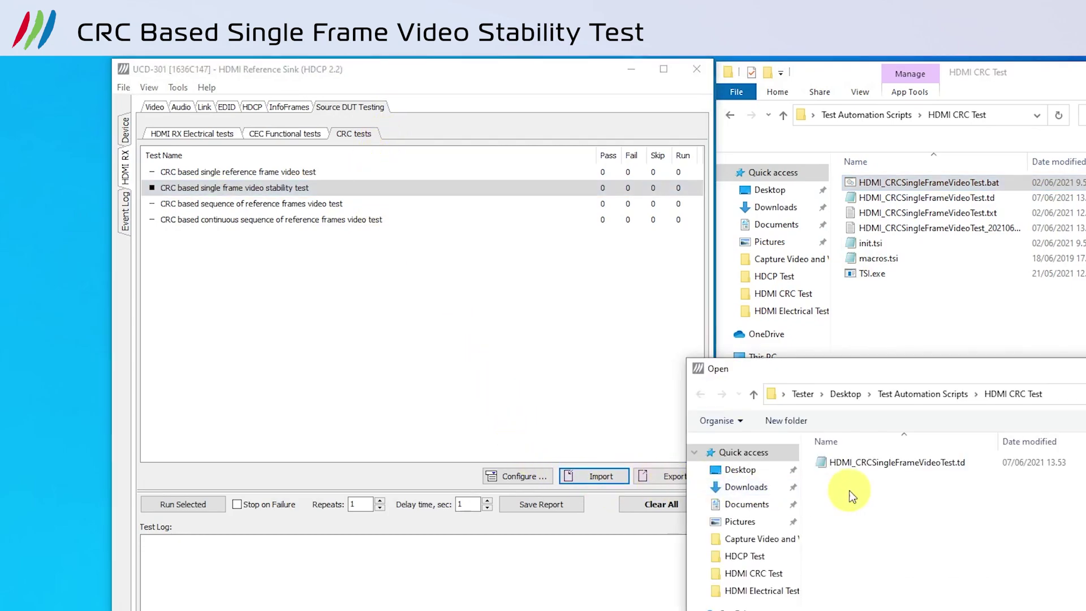
double_click(910, 466)
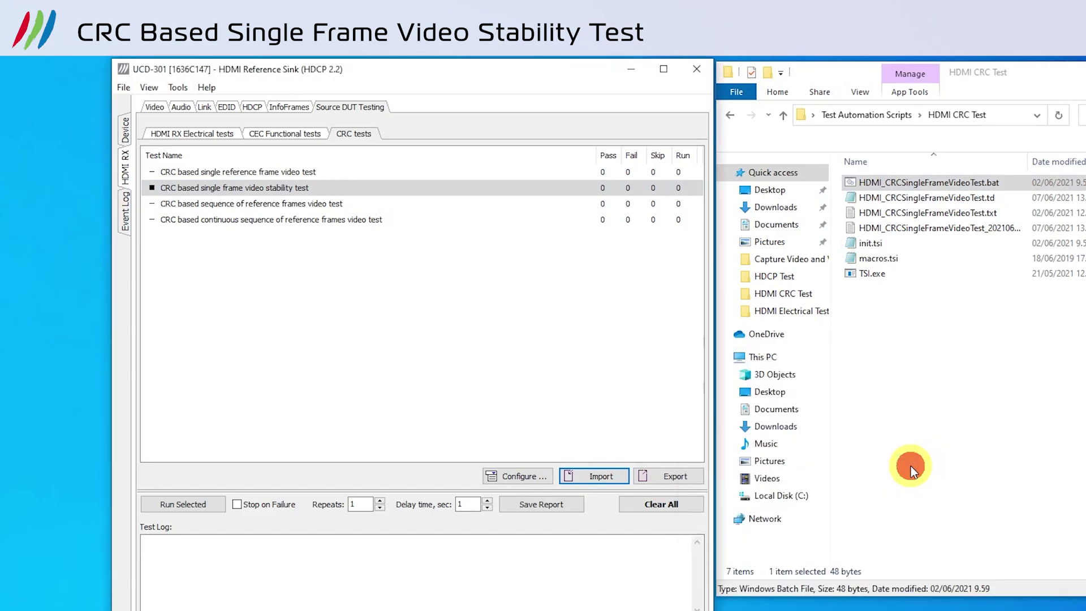
Step: Verify the 200-frame test length and 0 errors allowed in the CRC Video parameters, then accept
click(541, 477)
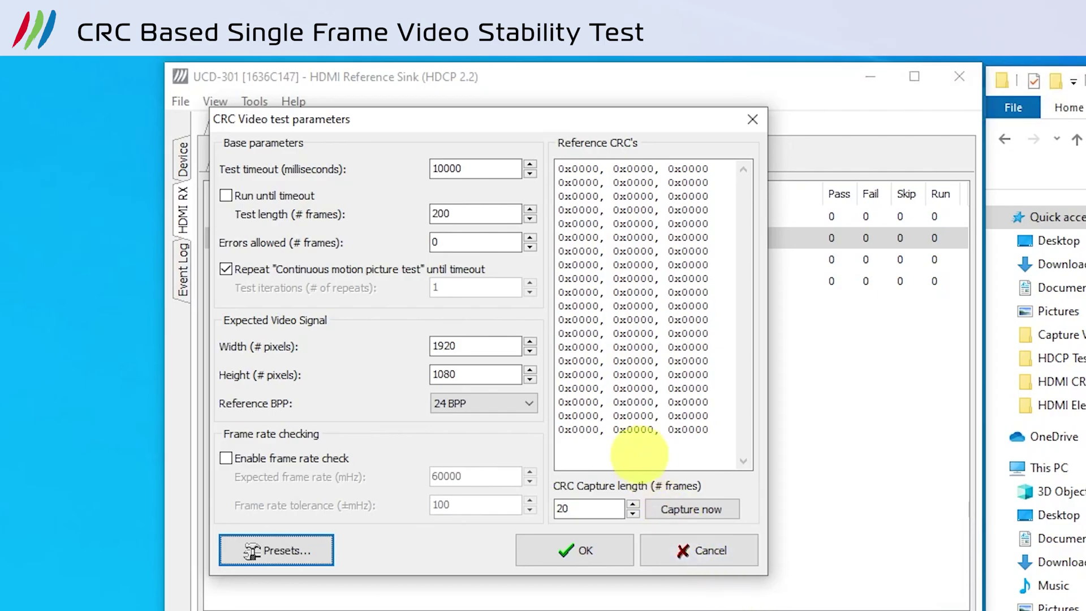
click(497, 215)
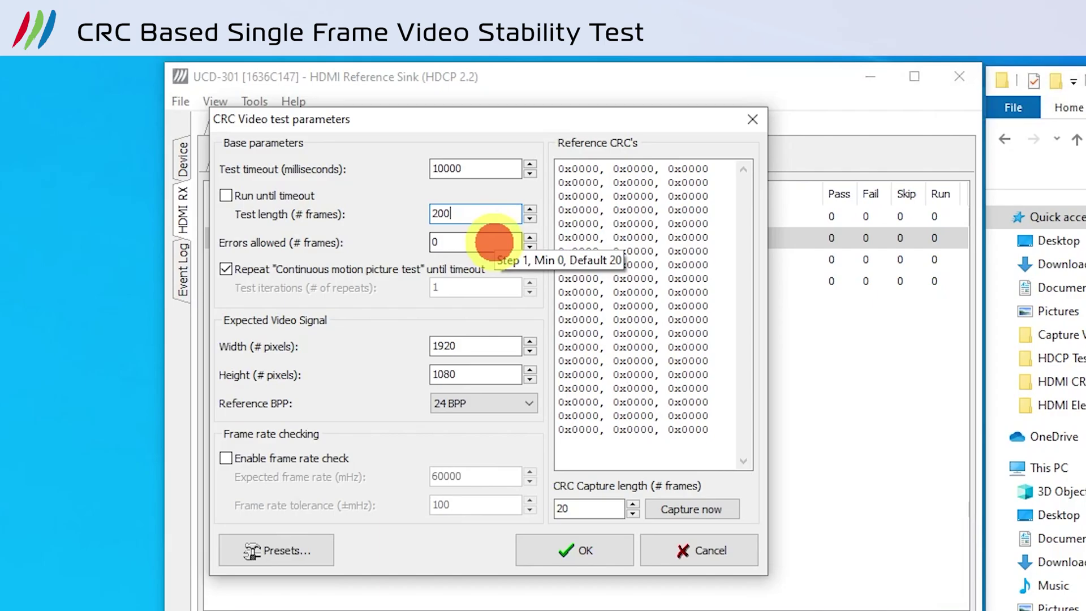
click(492, 242)
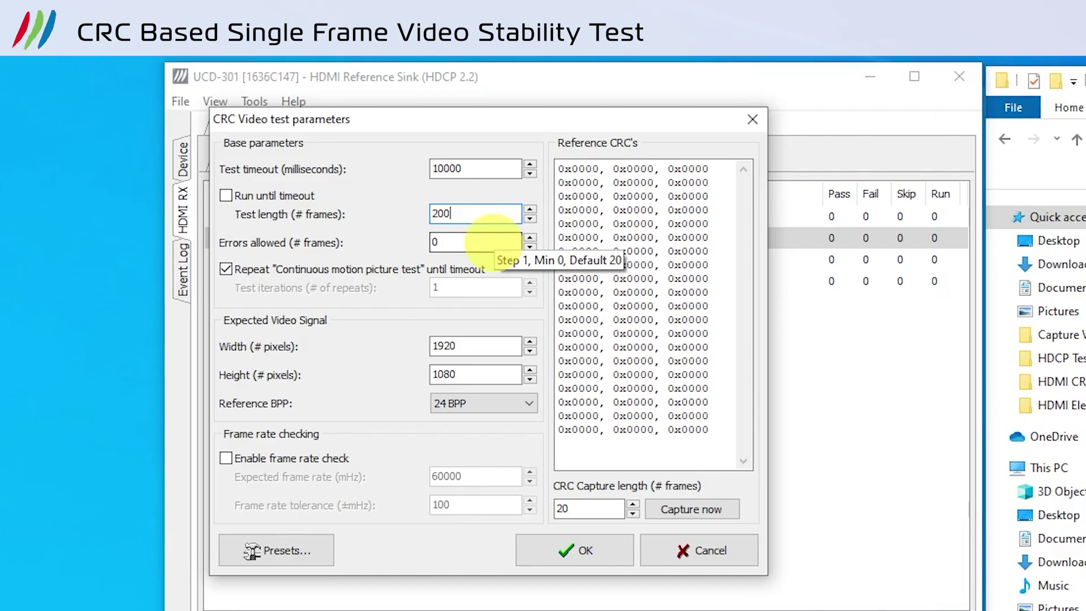
key(Tab)
click(492, 242)
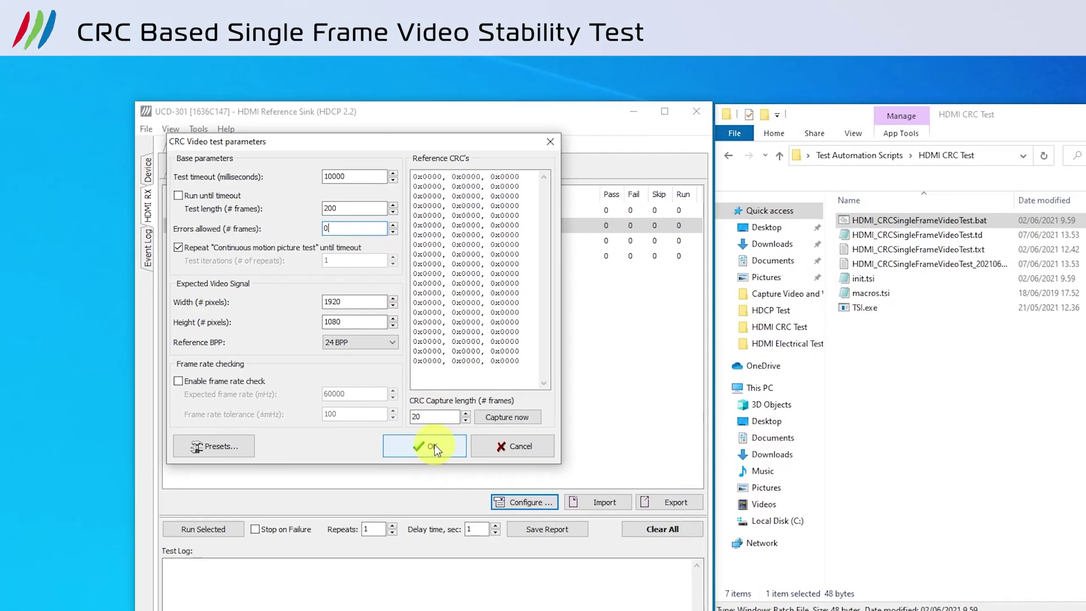
click(591, 555)
Step: Export the CRC settings, replacing the existing HDMI_CRCSingleFrameVideoTest.td
click(507, 417)
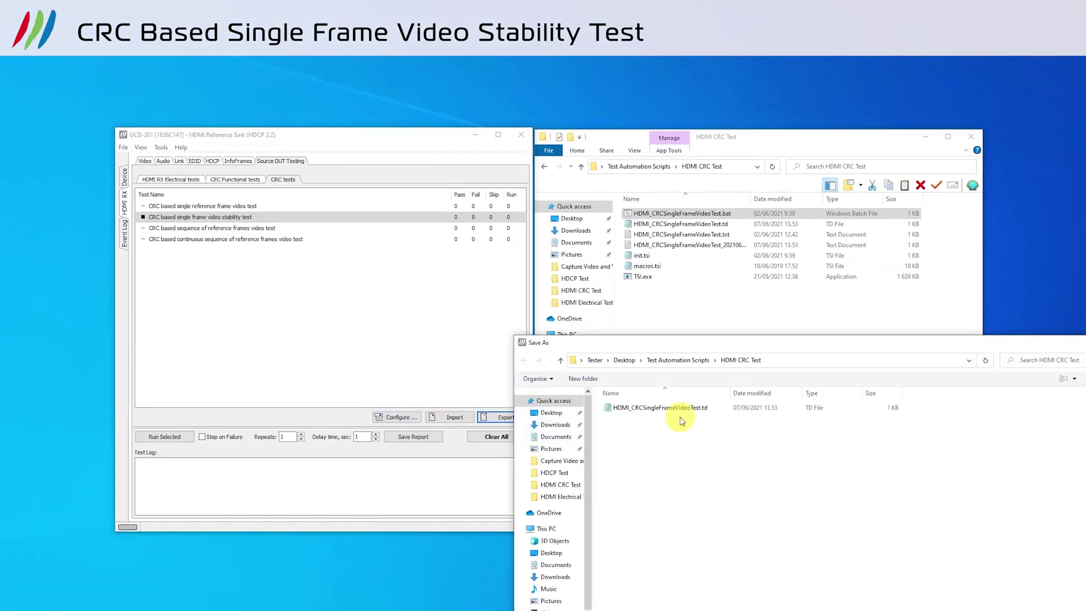
click(680, 408)
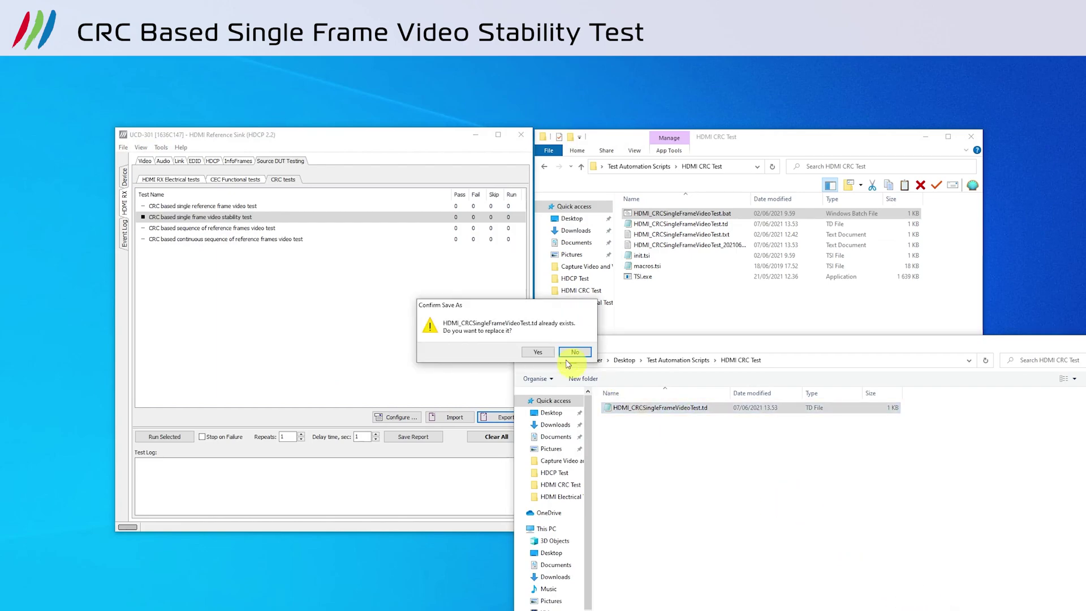
click(562, 354)
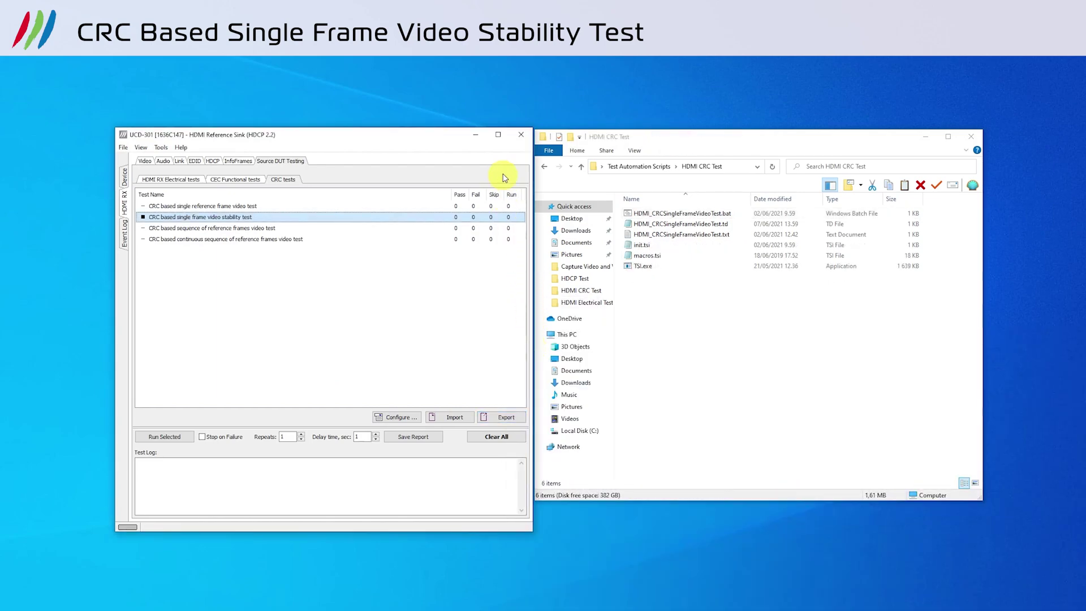
Step: Close UCD Console and run HDMI_CRCSingleFrameVideoTest.bat, passing with 0 mismatches over 200 frames
click(519, 137)
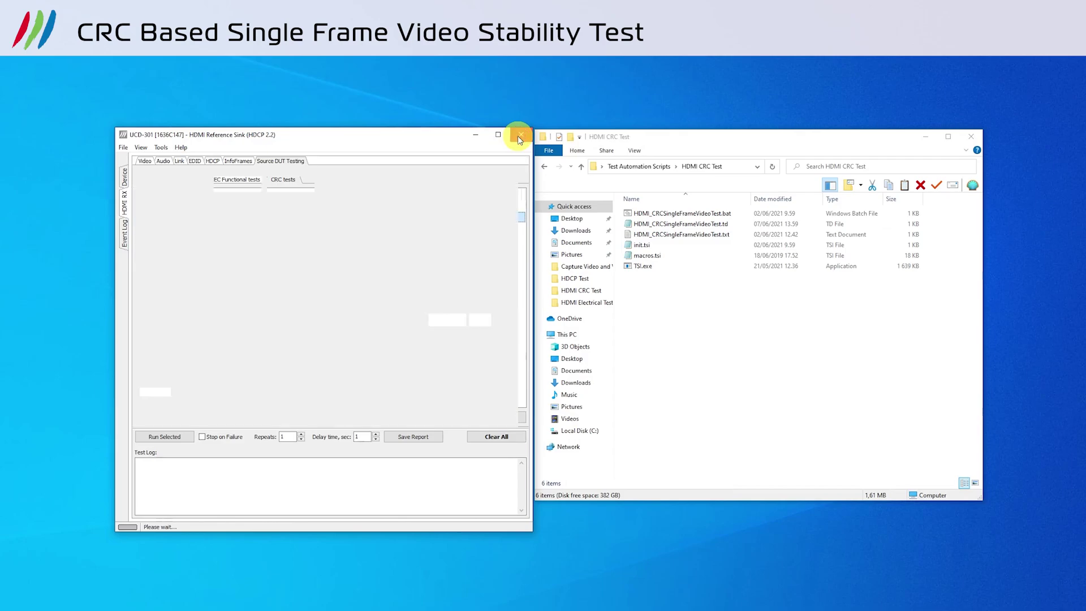
click(657, 215)
double_click(657, 216)
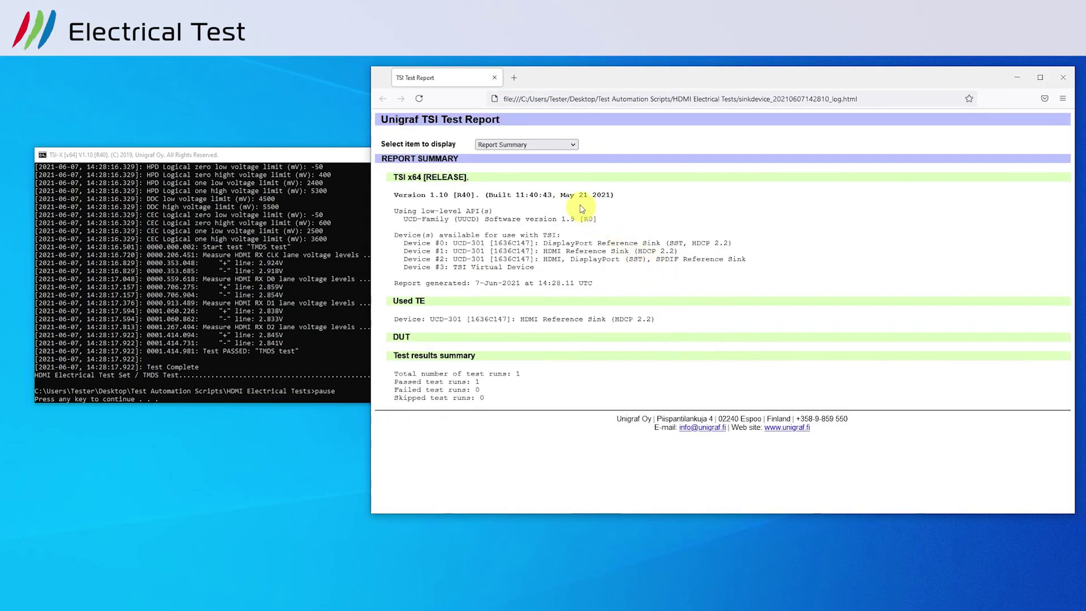
Step: Display the Electrical Test Set / Power test section, showing Passed at 5.015V
click(547, 143)
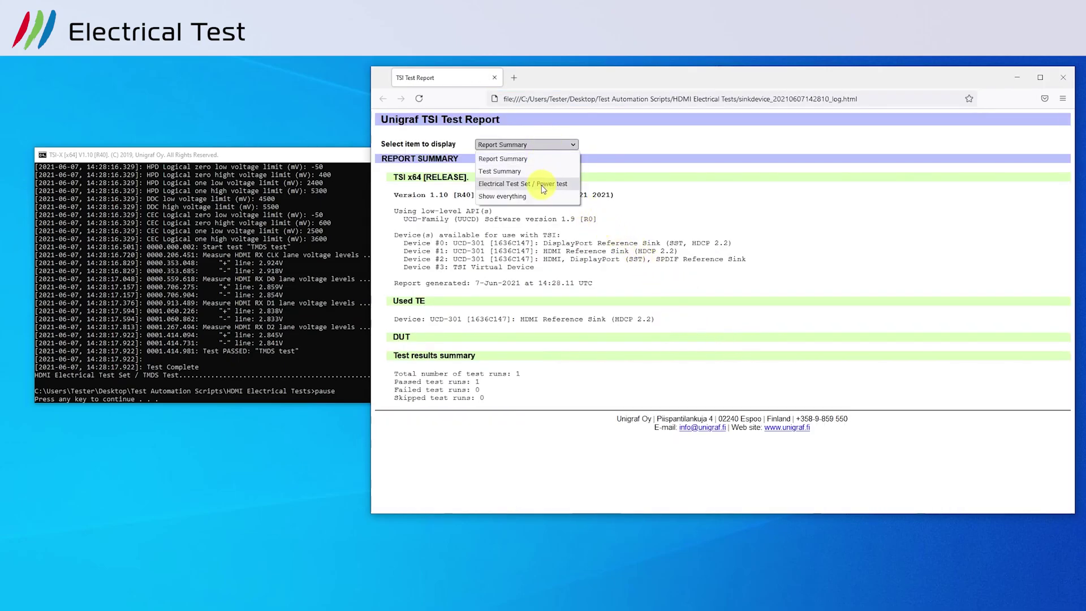
click(541, 188)
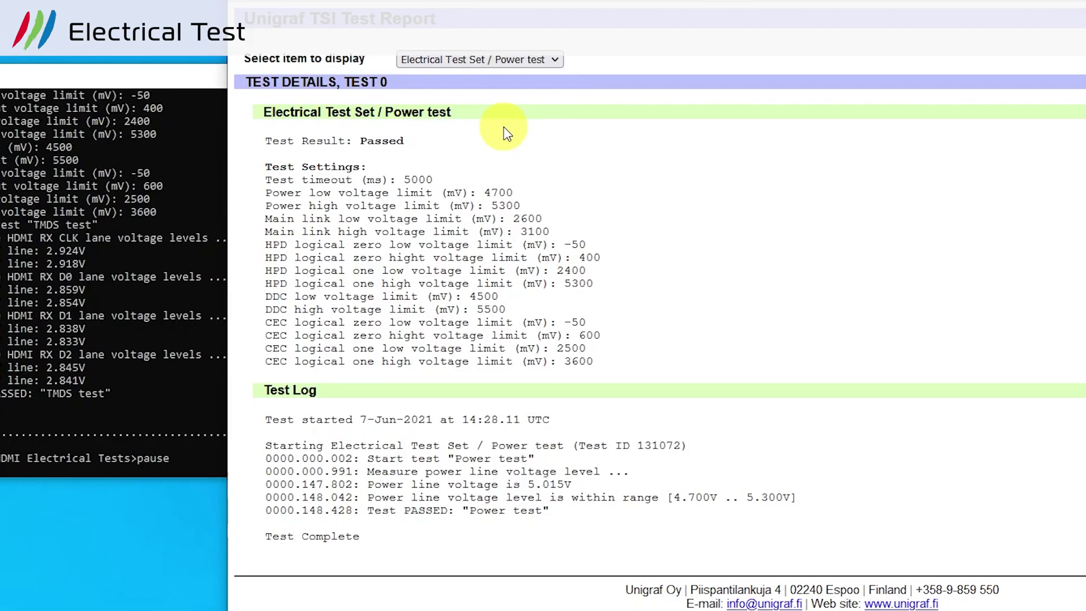